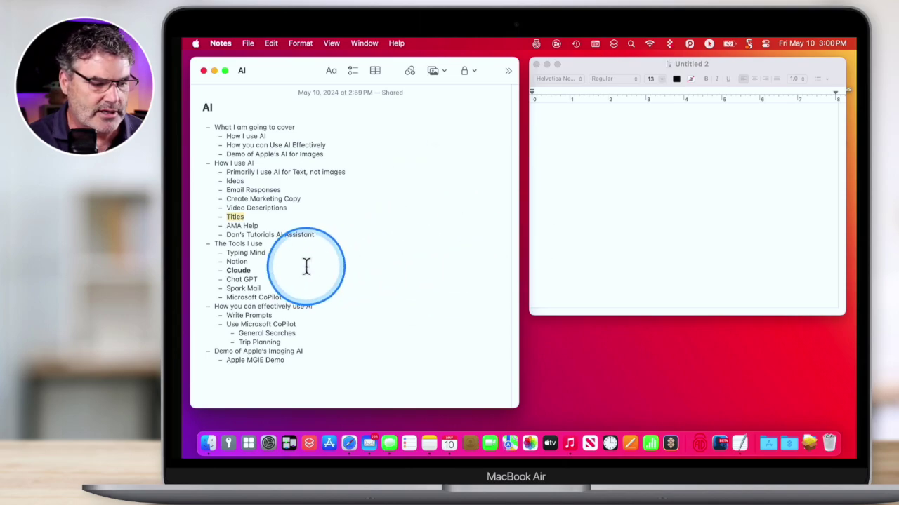
- Select the word "Claude" under "The Tools I use" in the note and look at the available Copy commands
double_click(237, 270)
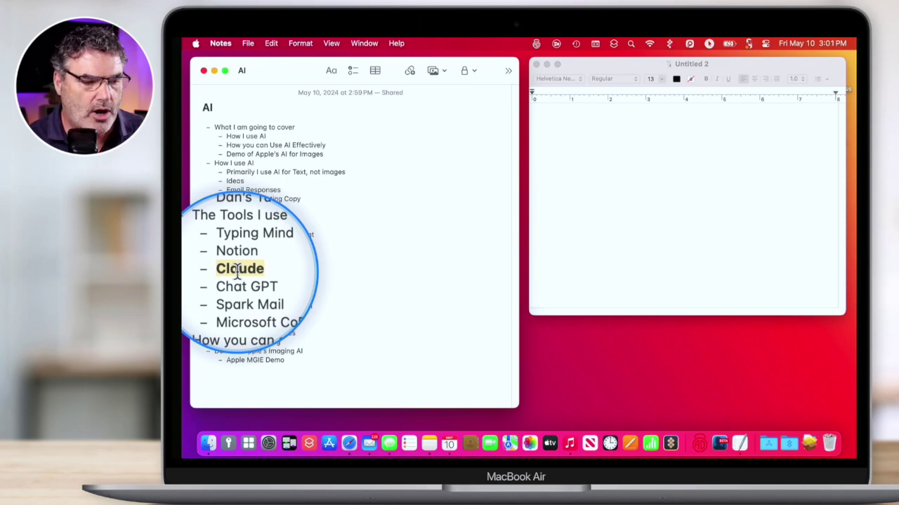
left_click(271, 44)
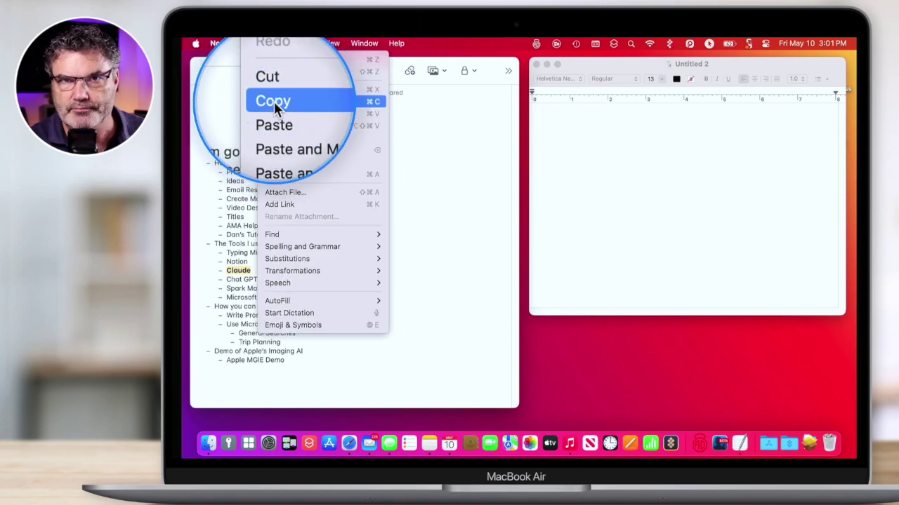
left_click(465, 154)
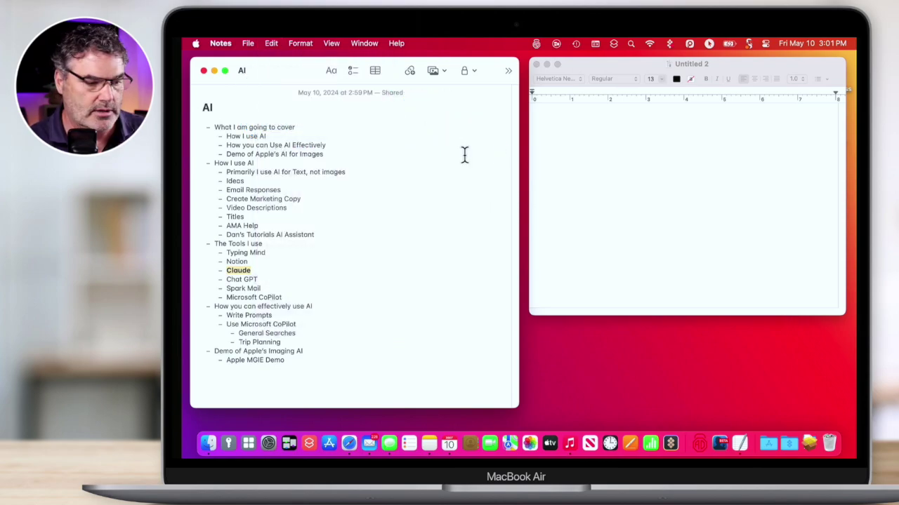
left_click(237, 274)
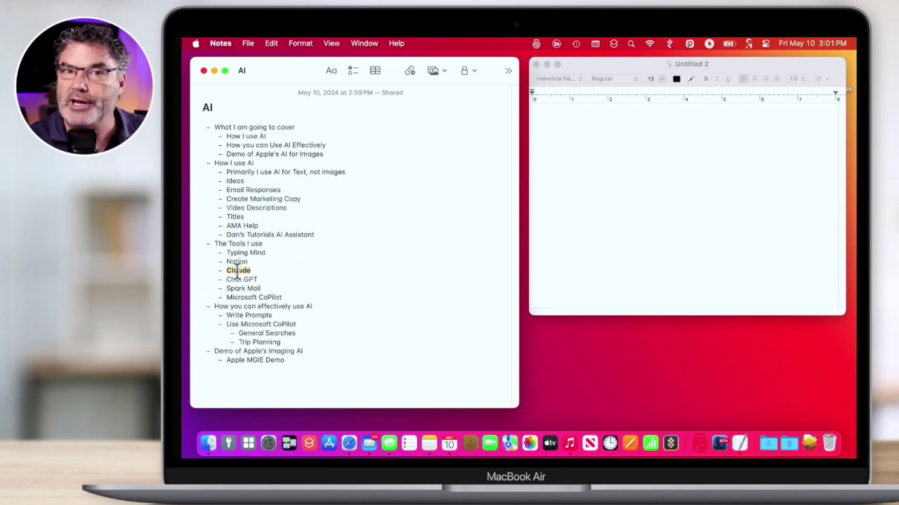
right_click(237, 273)
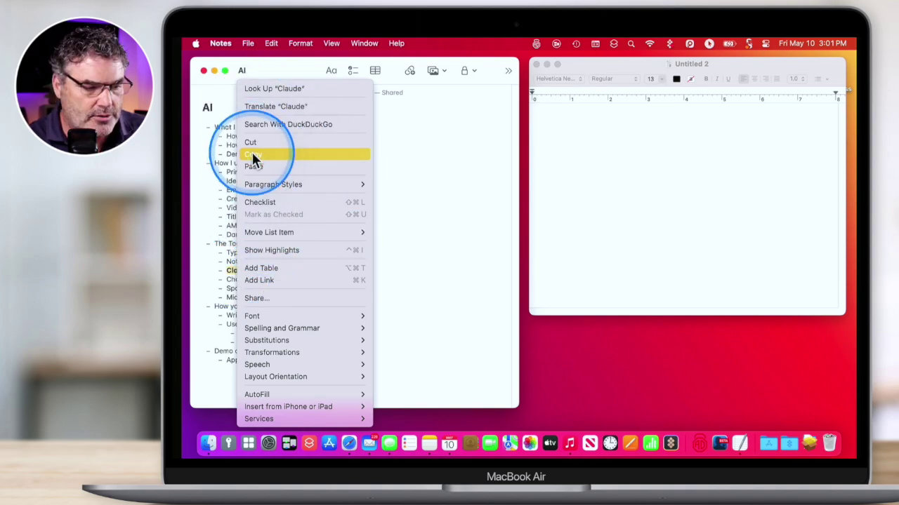
left_click(427, 226)
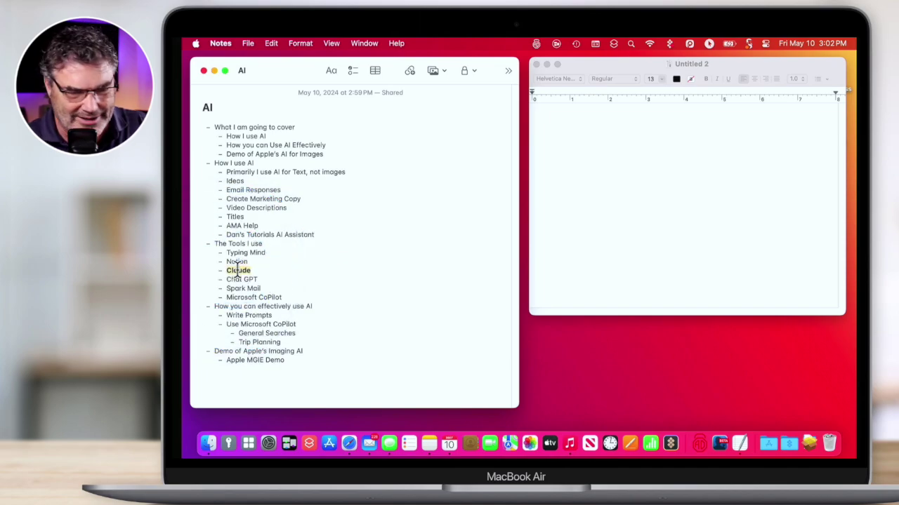
- Look at the Cut and Copy commands offered for the selected word "Claude"
left_click(270, 46)
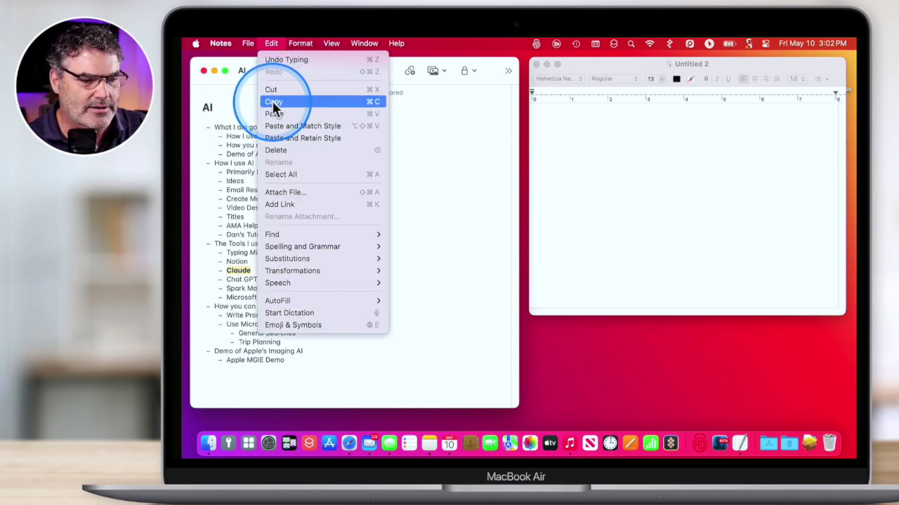
left_click(405, 208)
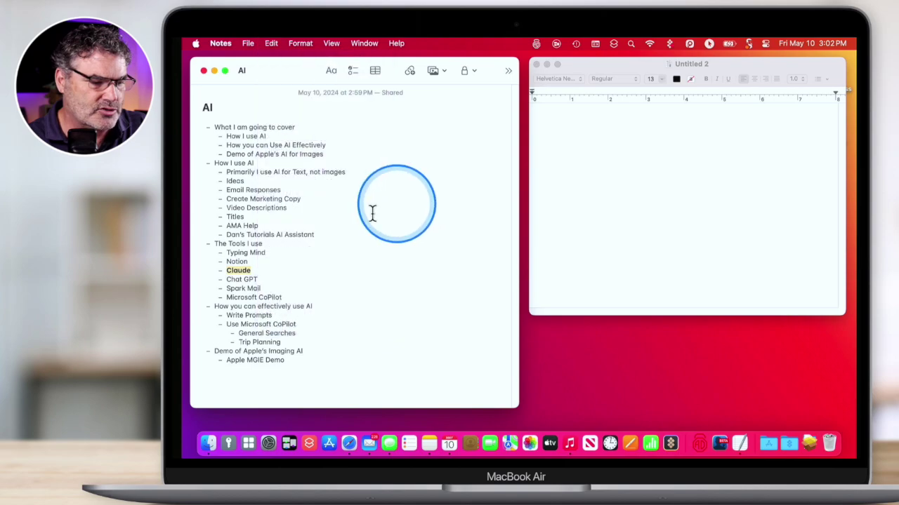
right_click(236, 271)
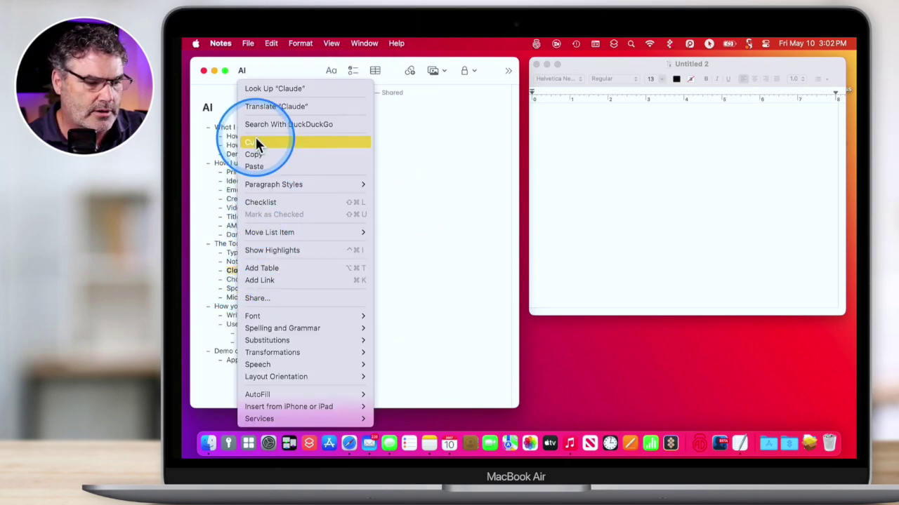
left_click(436, 200)
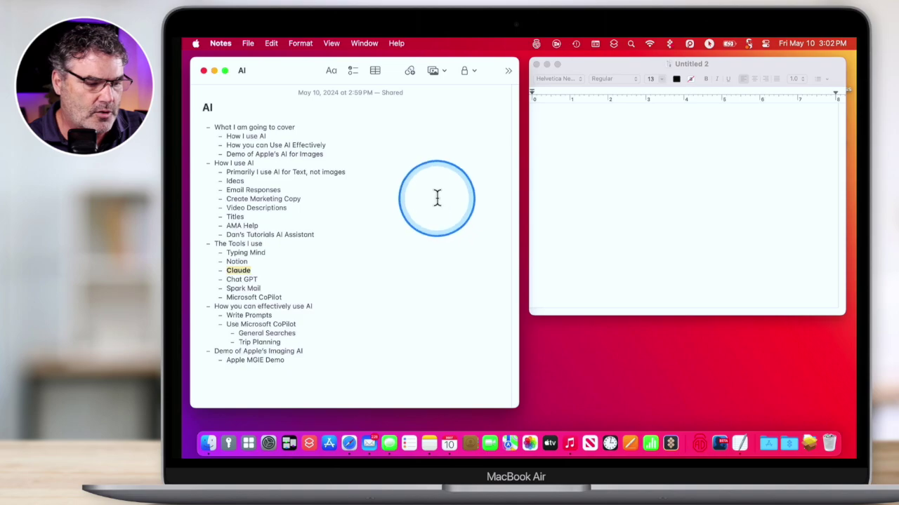
- Cut "Claude" from the note's "The Tools I use" list and show the clipboard contents in Finder
left_click(238, 273)
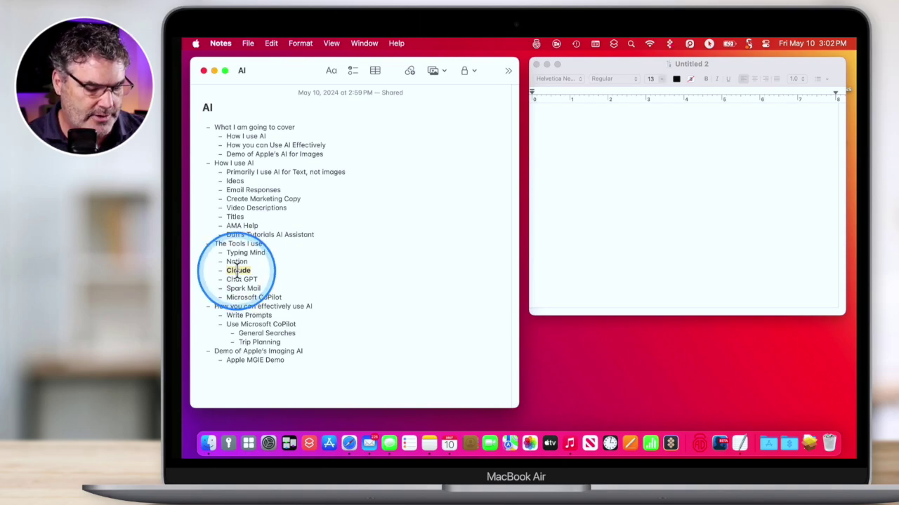
key("BackSpace")
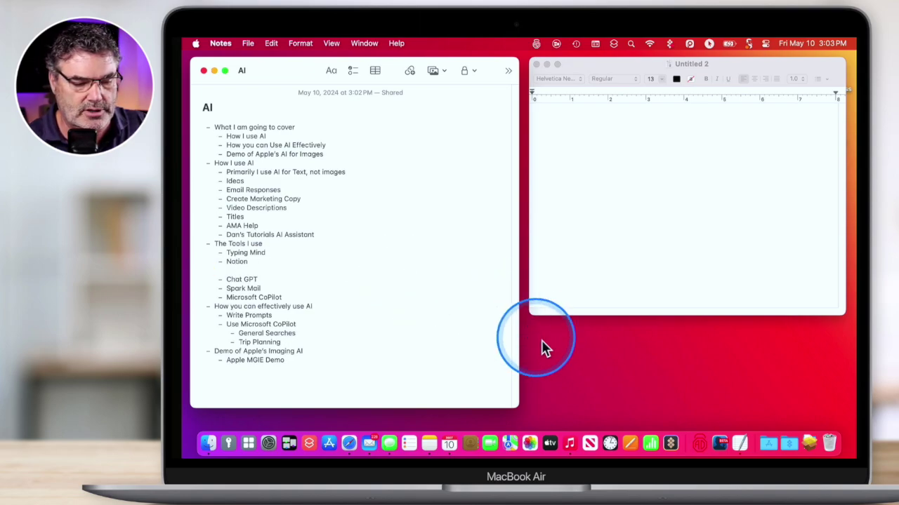
left_click(562, 356)
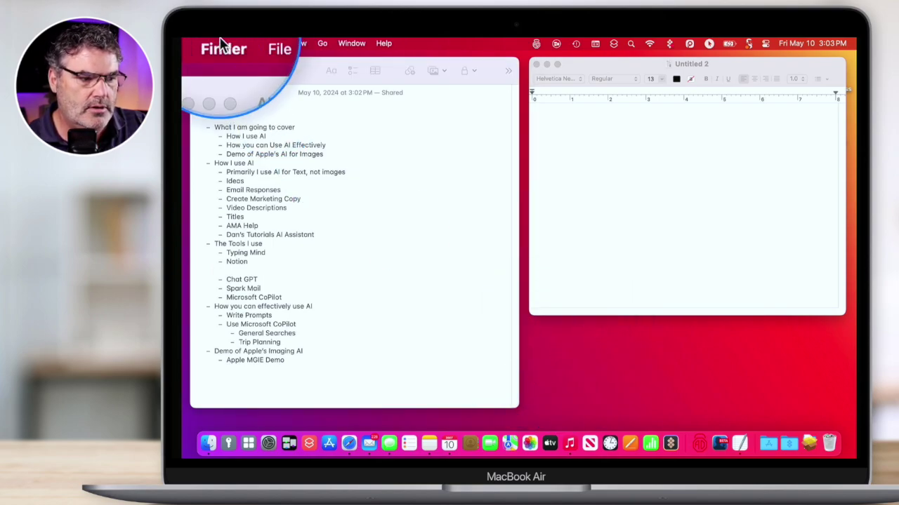
left_click(273, 43)
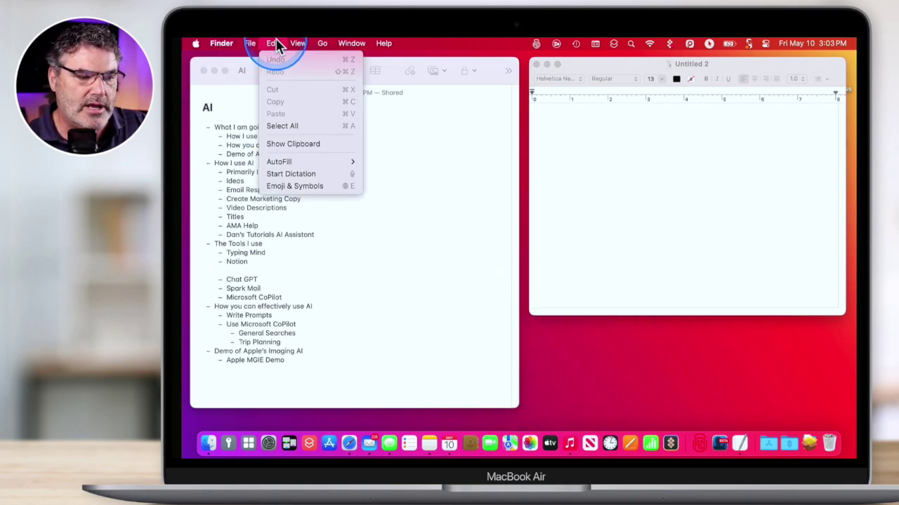
left_click(291, 152)
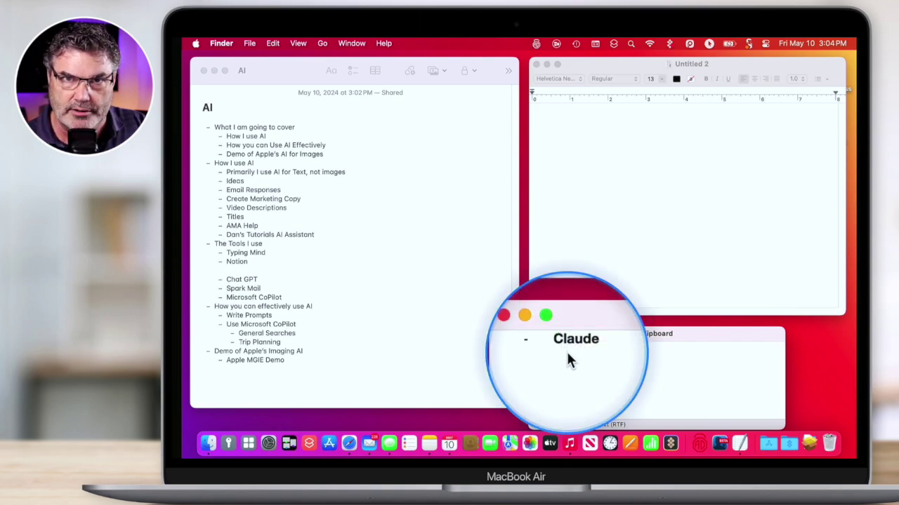
- Copy the "Titles" line under "How I use AI" in the note and check it in Finder's Clipboard window
left_click(235, 214)
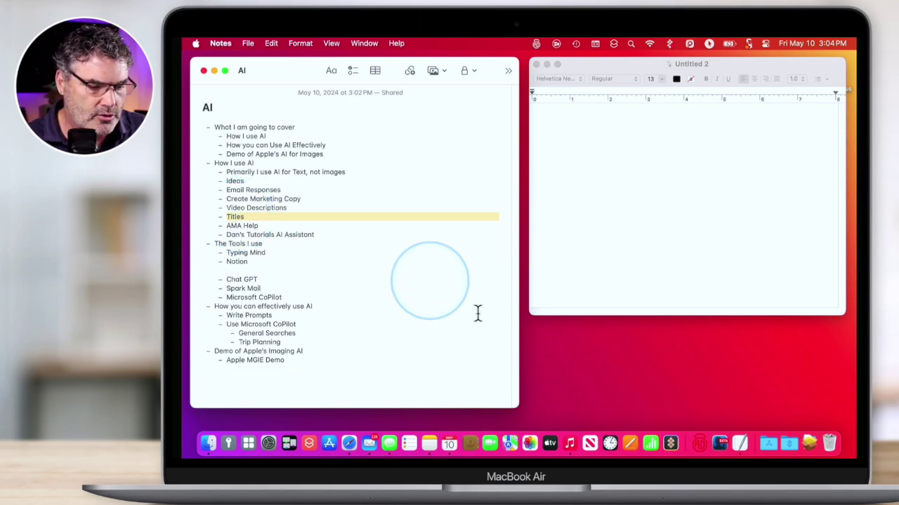
left_click(553, 371)
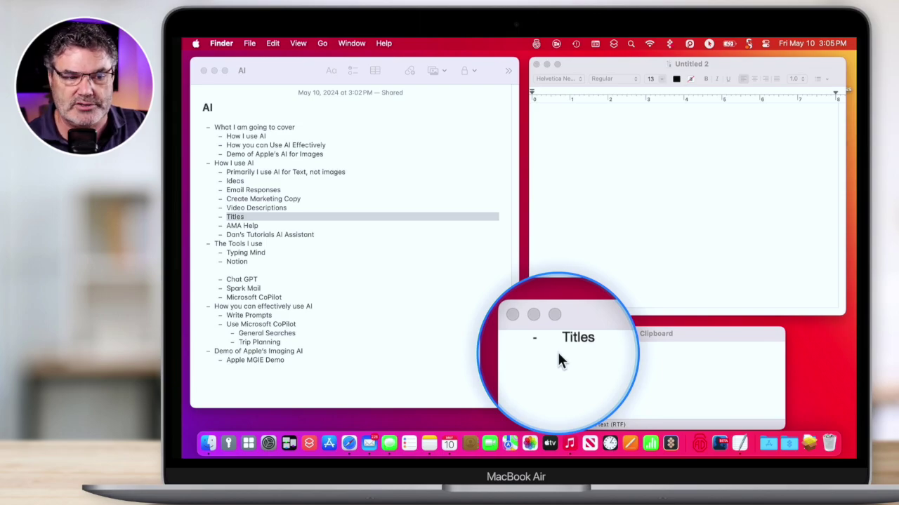
- Switch to the blank TextEdit document Untitled 2 and paste the copied "Titles" line into it
left_click(657, 175)
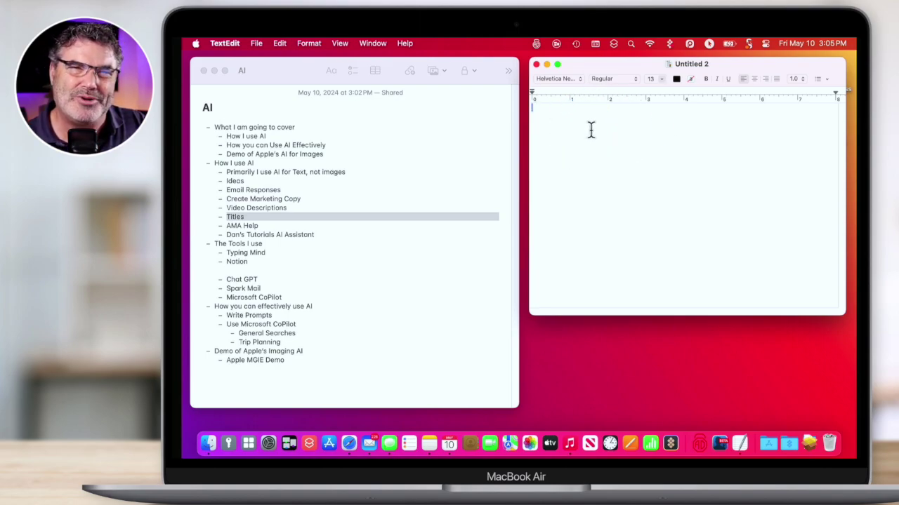
left_click(280, 43)
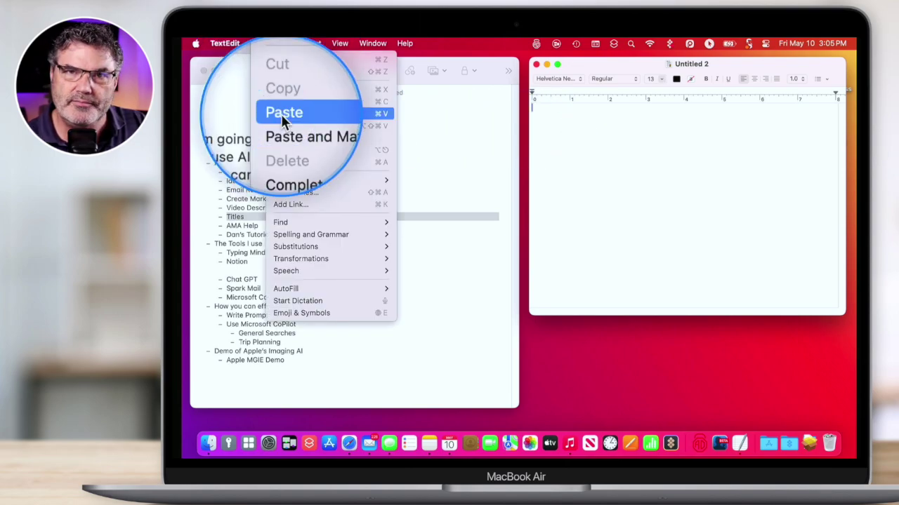
left_click(611, 154)
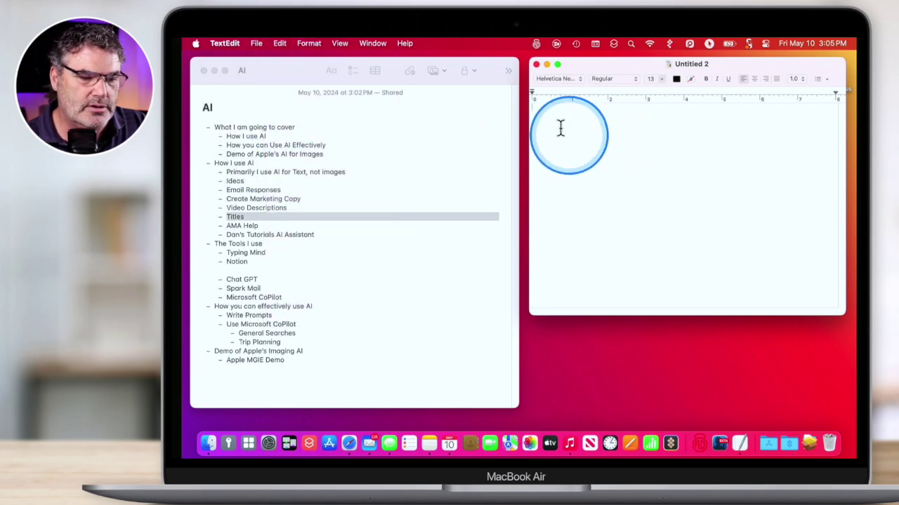
right_click(559, 130)
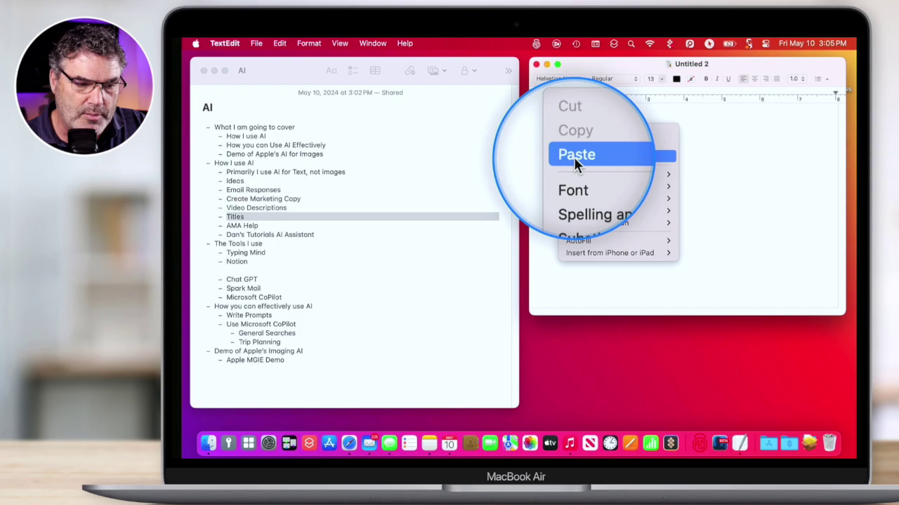
left_click(710, 139)
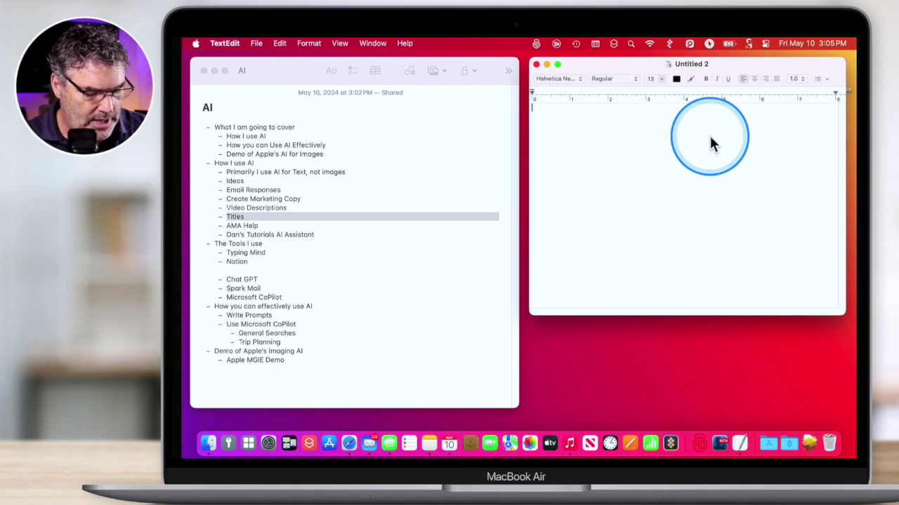
type("-\tTitles")
left_click(572, 114)
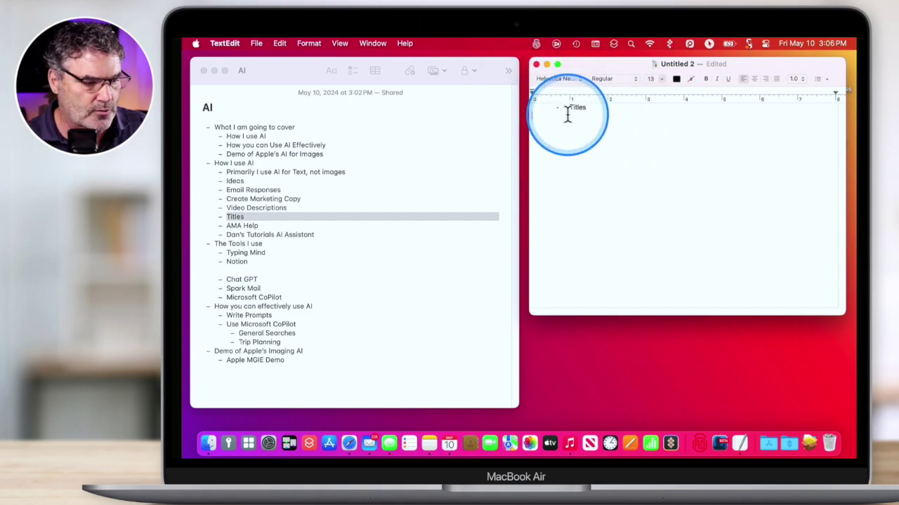
- Restore bold "Claude" between Notion and Chat GPT in the note and copy it below "Titles" in the TextEdit document
left_click(249, 265)
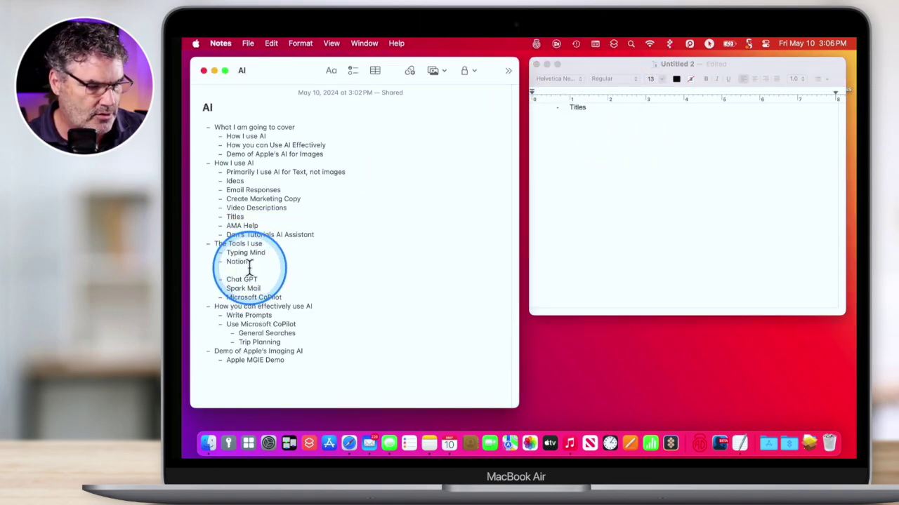
type("Claude")
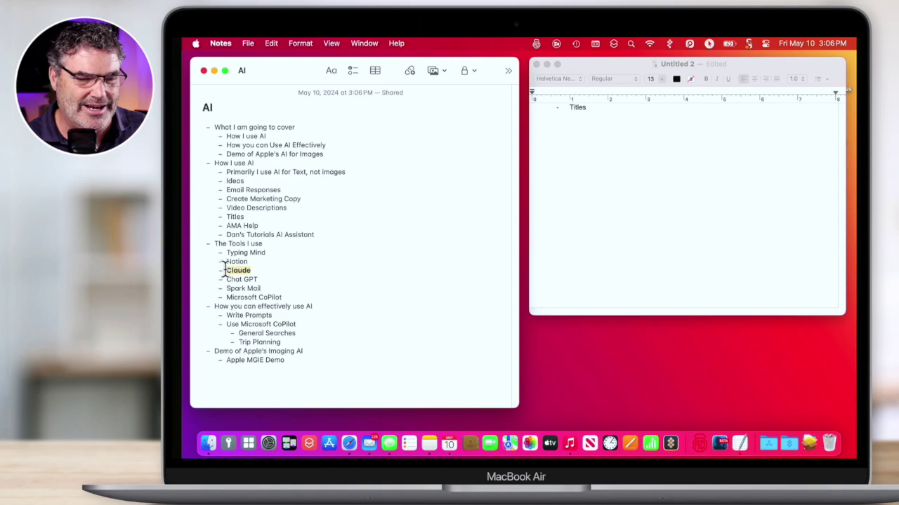
left_click(561, 173)
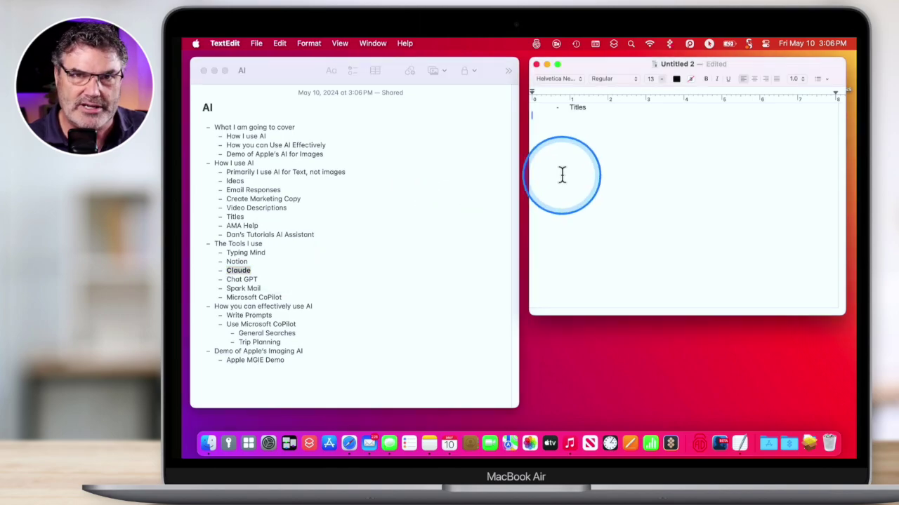
key("Return")
type("Claude")
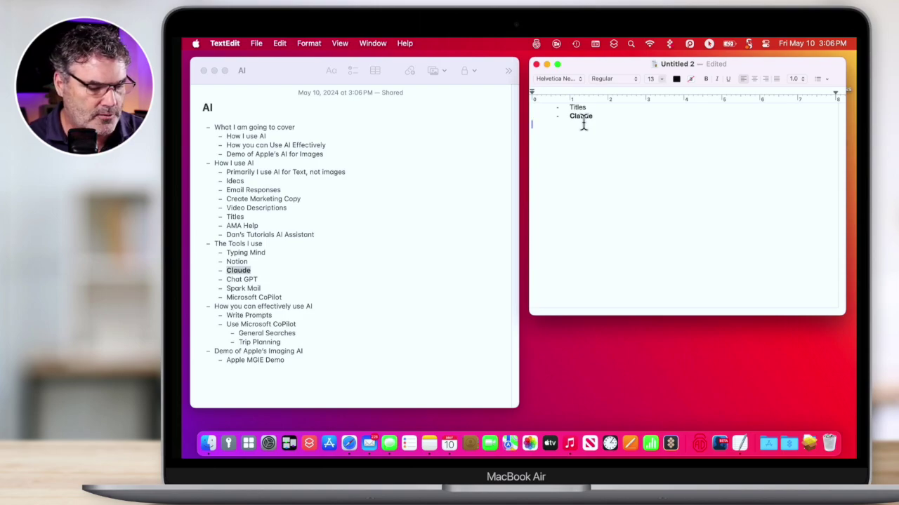
- Switch to Safari, enlarge the Taylor Swift concert photo in the Yahoo article and copy the image
left_click(347, 448)
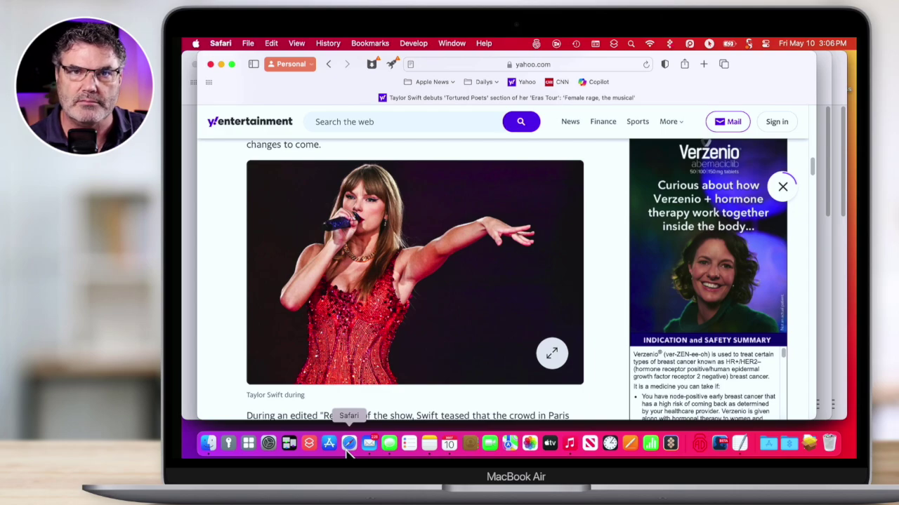
left_click(442, 307)
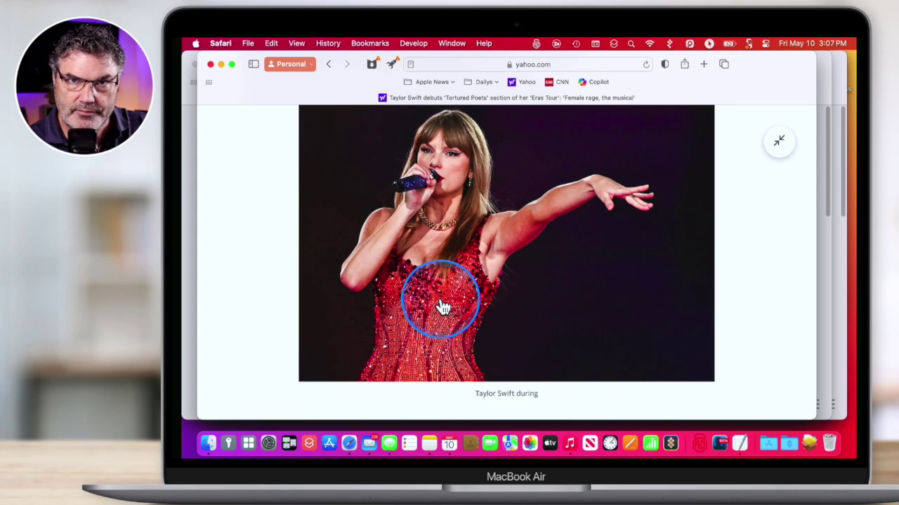
left_click(562, 256)
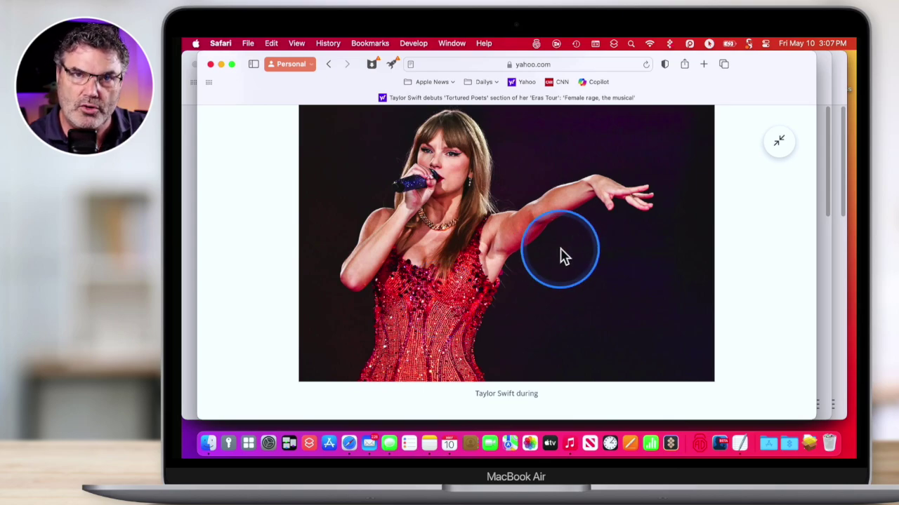
right_click(561, 248)
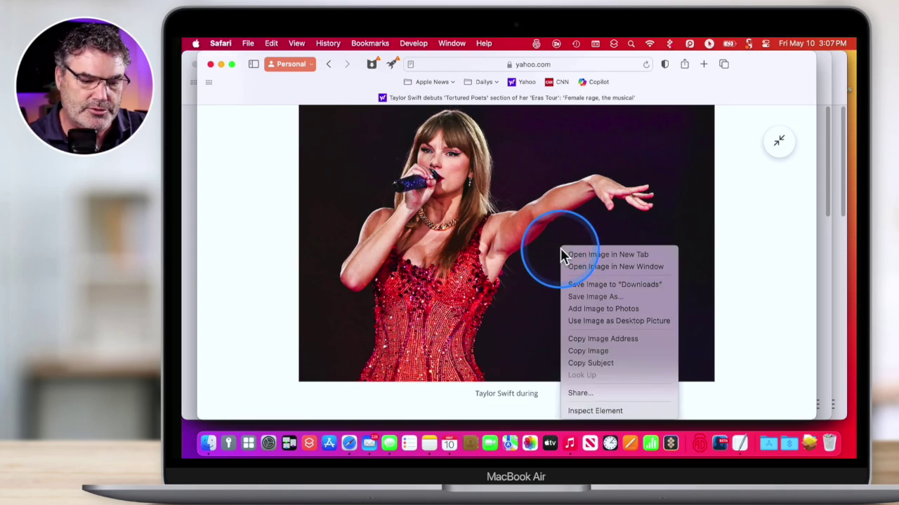
left_click(591, 353)
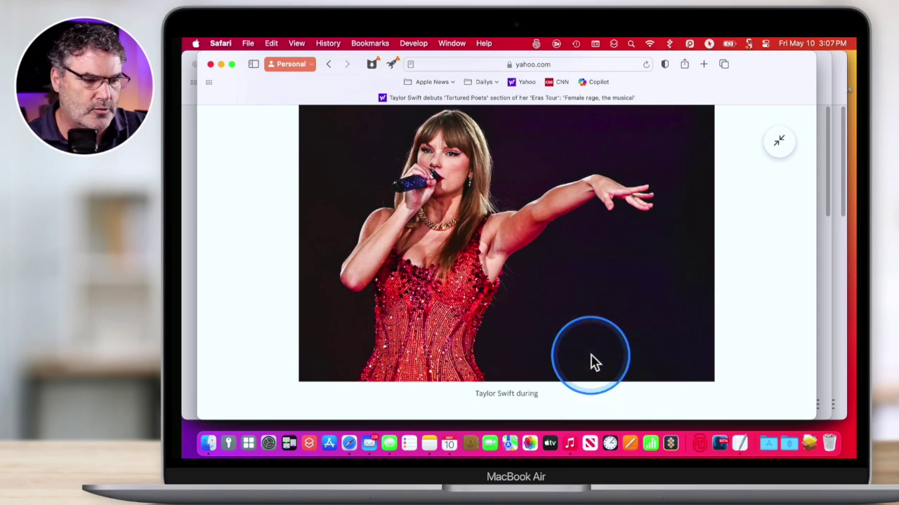
- Close all open Safari windows and switch to Finder to view the clipboard contents
key("super+n")
left_click(502, 312)
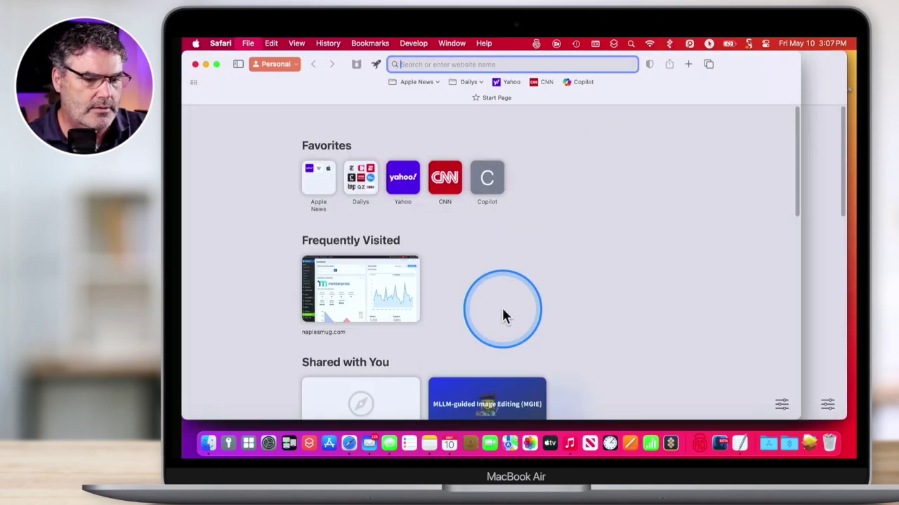
key("super+w")
key("super+w")
key("super+w")
key("super+w")
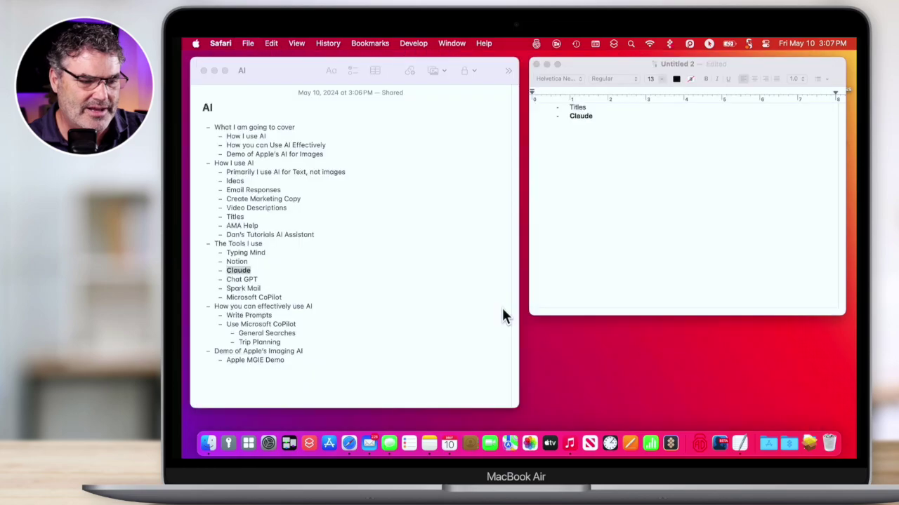
left_click(552, 355)
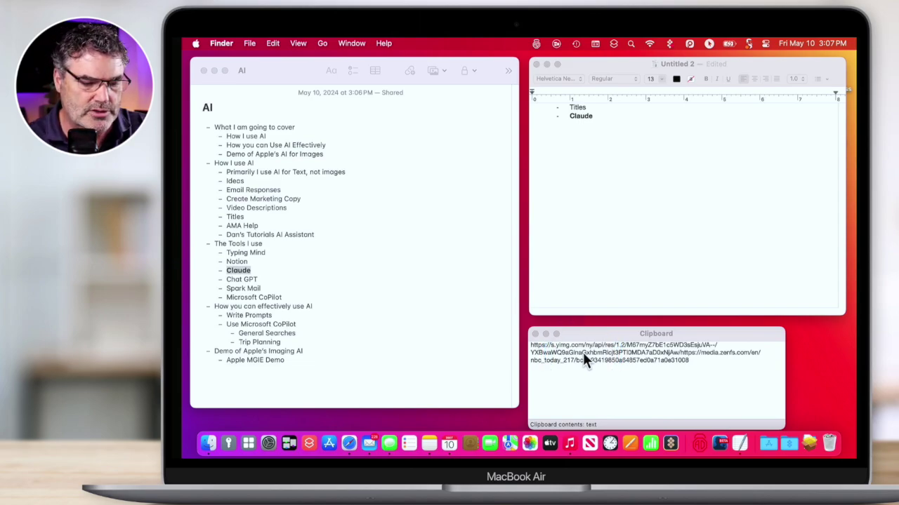
- Switch to the TextEdit document Untitled 2 and paste the copied concert photo below the bold "Claude" line
left_click(583, 358)
left_click(587, 236)
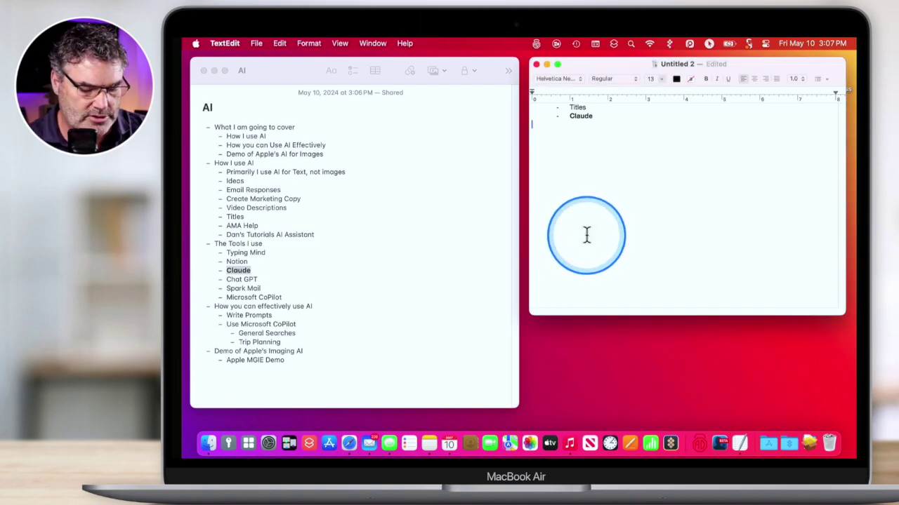
key("super+v")
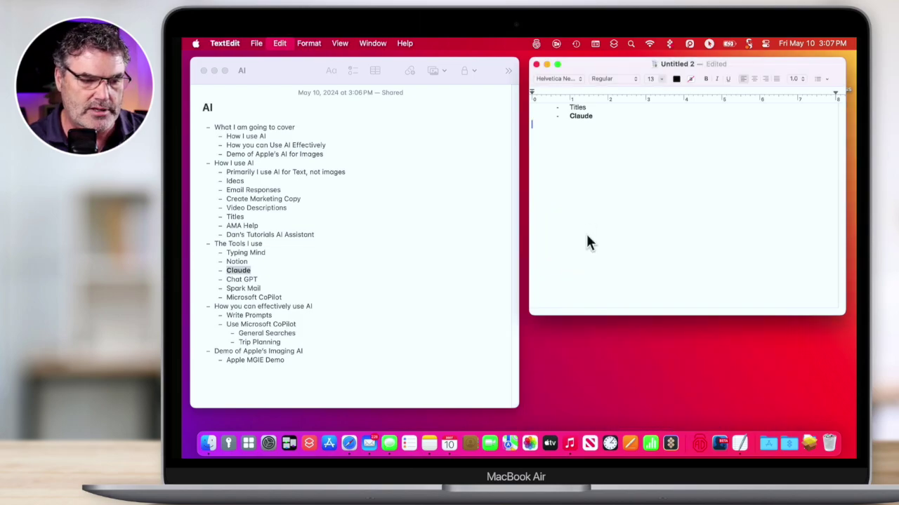
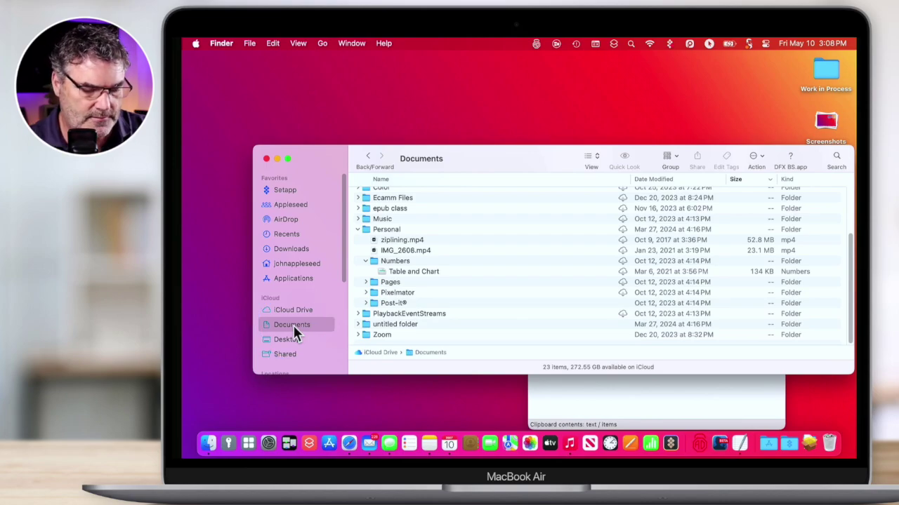
- Paste the copied file into the iCloud Documents folder in Finder and find Cookbook copy in the list
left_click(406, 287)
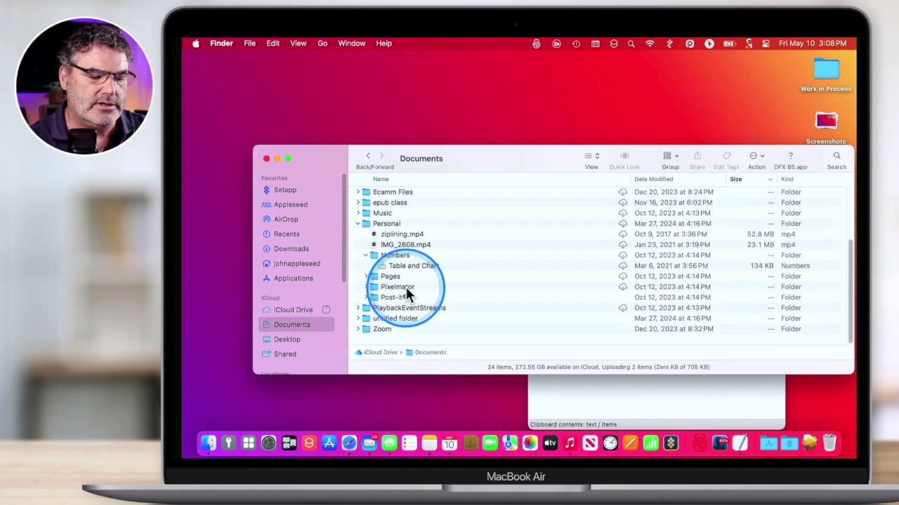
scroll(405, 286, "up", 10)
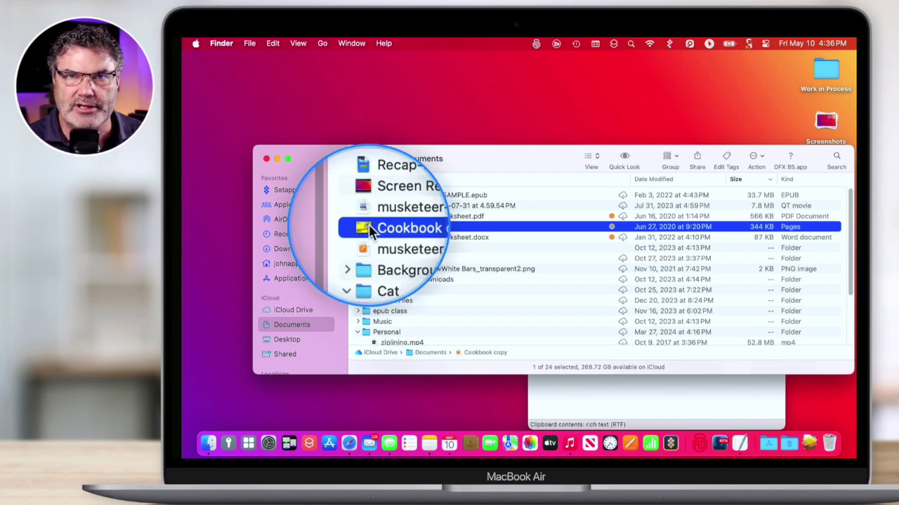
- Examine where the Copy command is offered for the selected Cookbook copy file, without running it
left_click(273, 43)
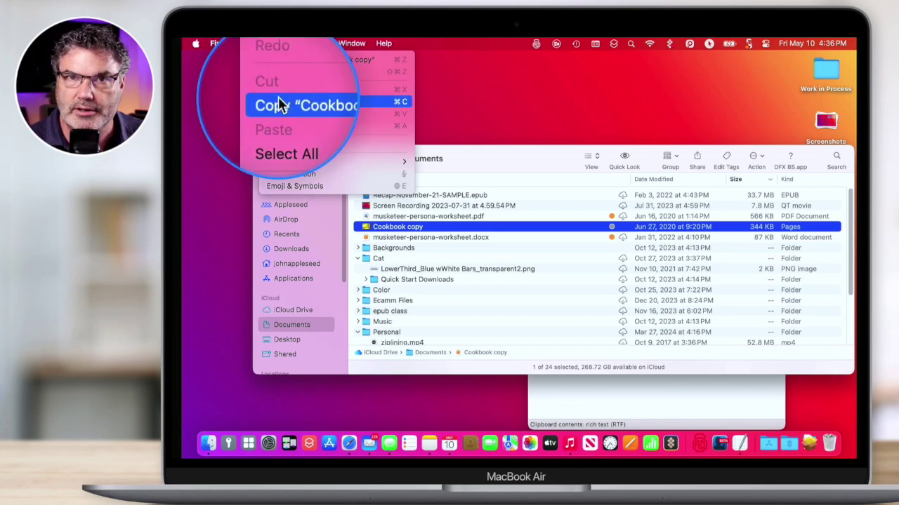
right_click(364, 233)
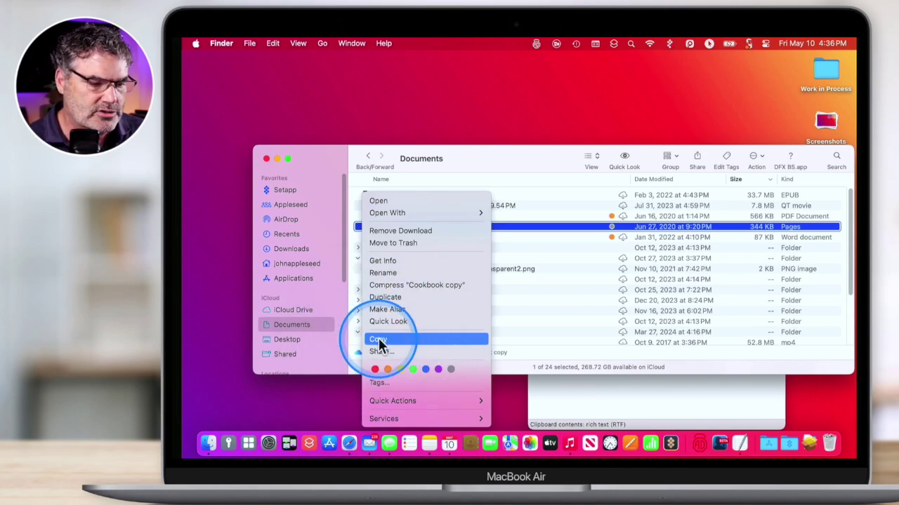
left_click(328, 157)
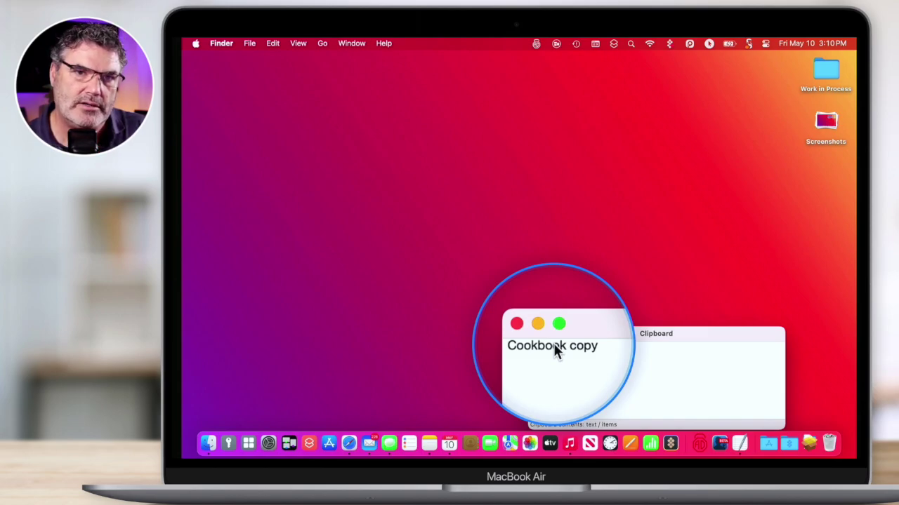
- Bring up Notes and the TextEdit document Untitled 2, and delete the pasted concert photo from the document
left_click(428, 444)
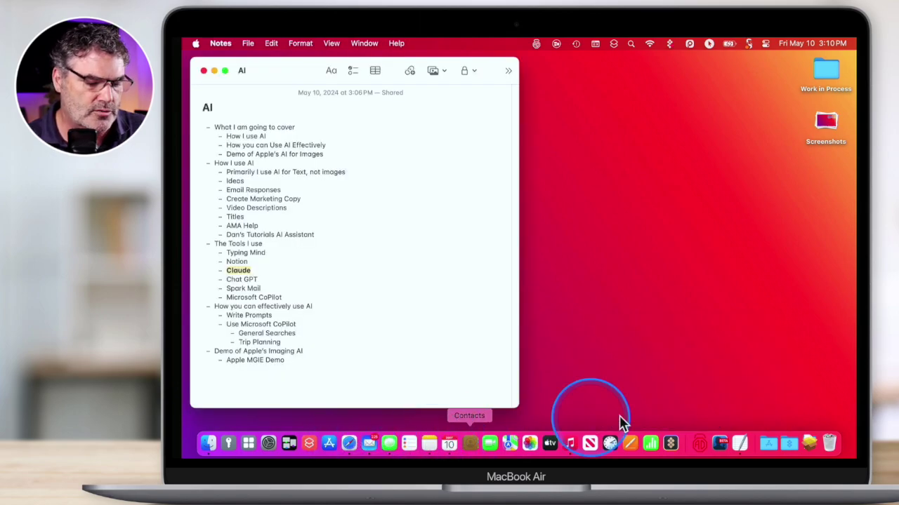
left_click(739, 443)
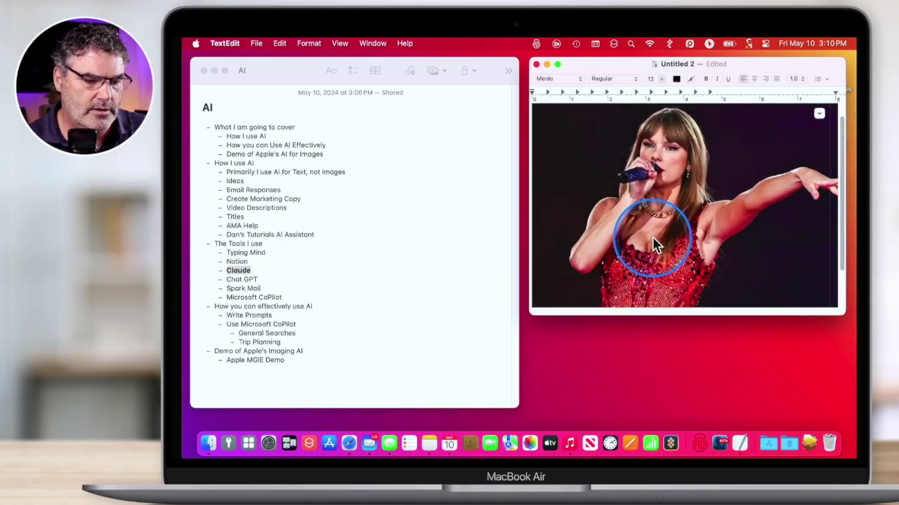
key("BackSpace")
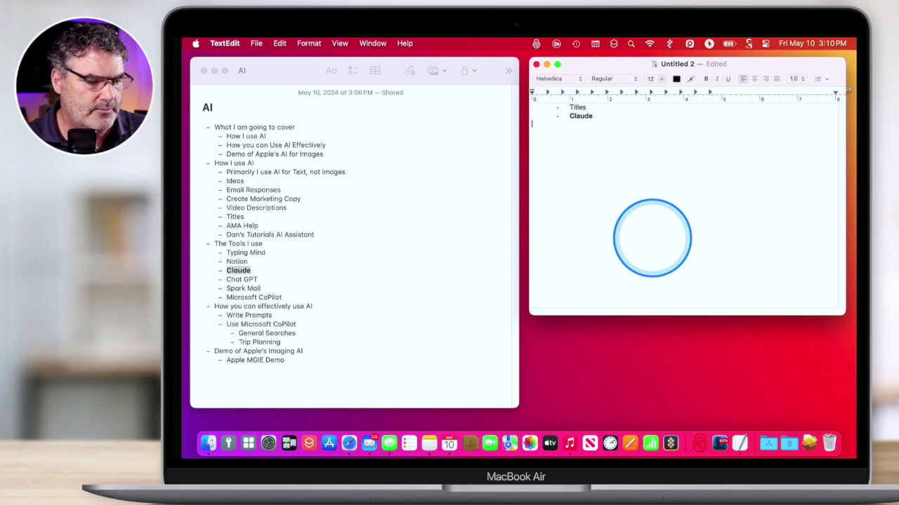
- Copy bold "Claude" from the note and insert it below the existing lines in TextEdit using Paste and Match Style
left_click(322, 230)
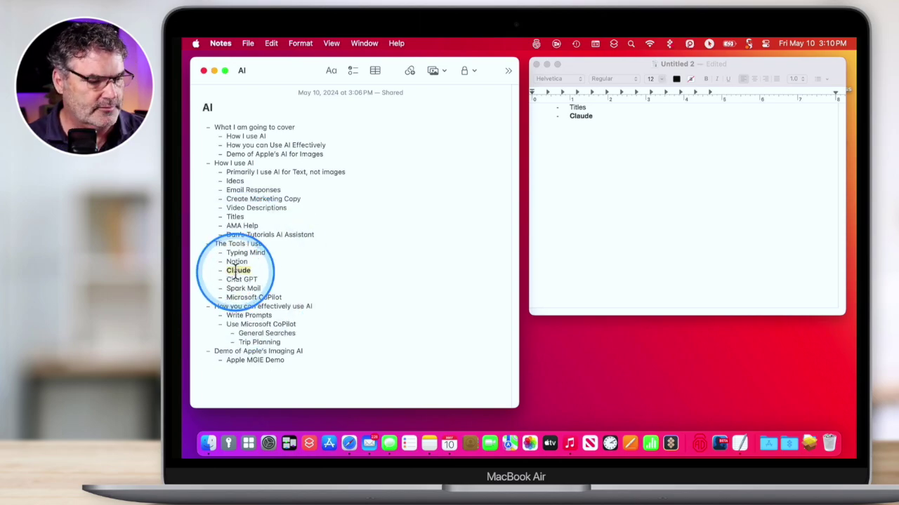
left_click(585, 163)
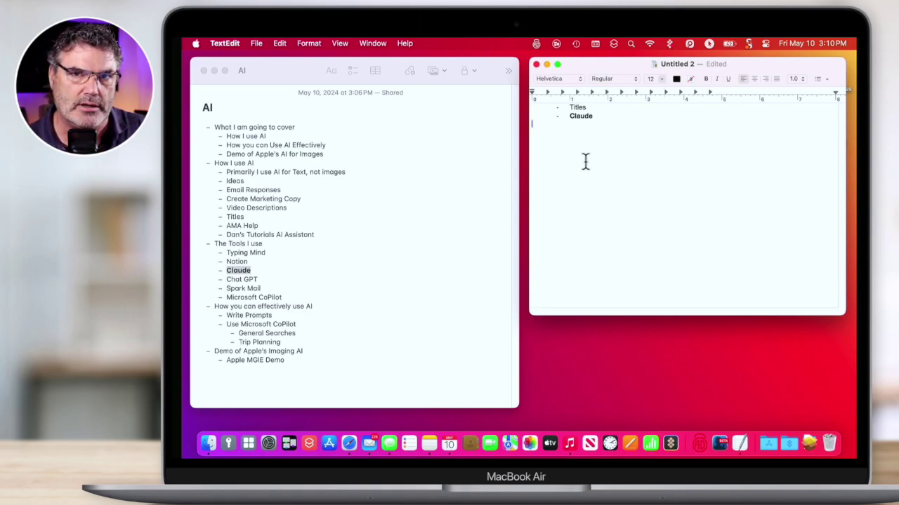
left_click(585, 162)
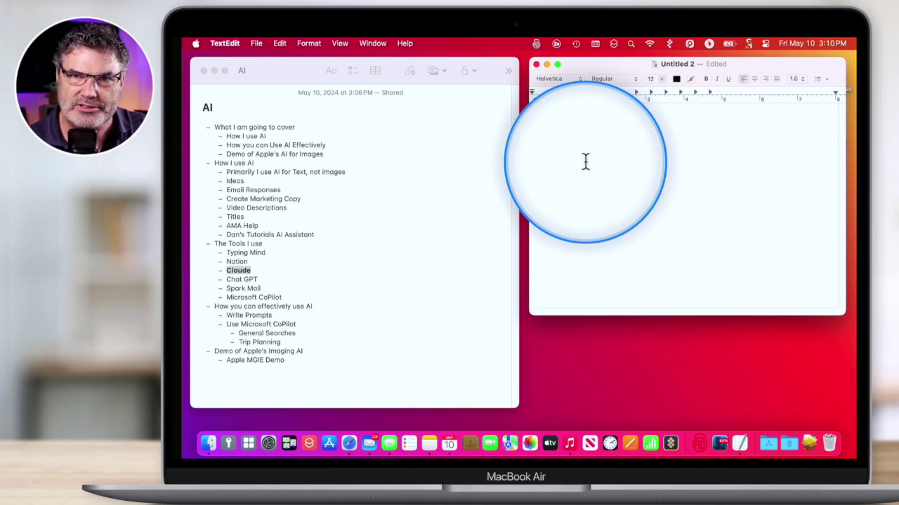
key("super+v")
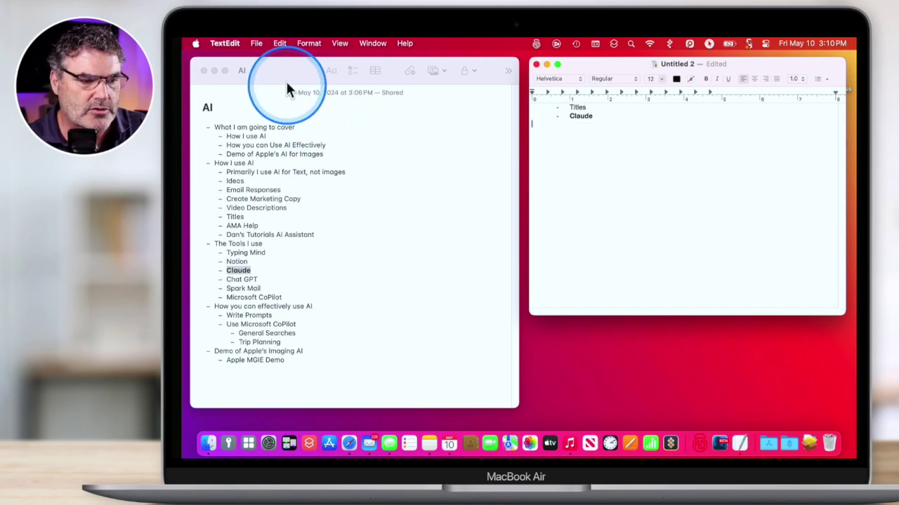
left_click(280, 43)
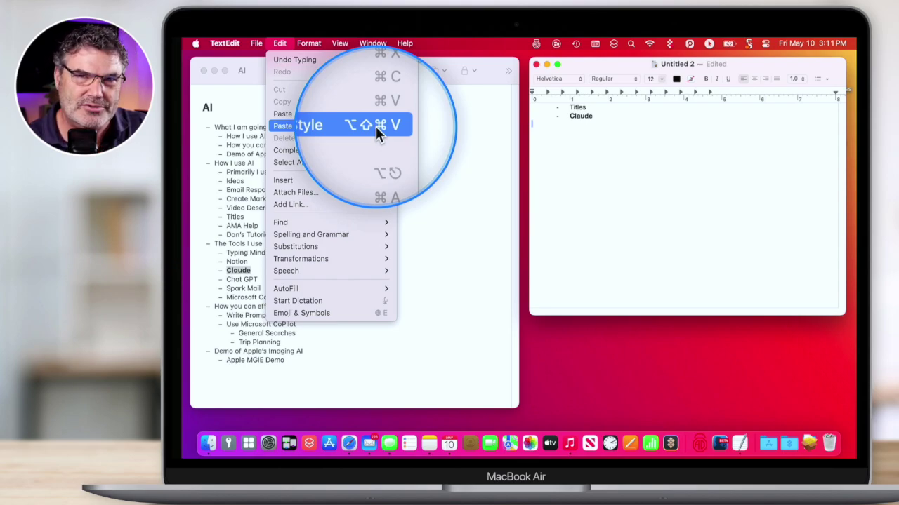
left_click(293, 125)
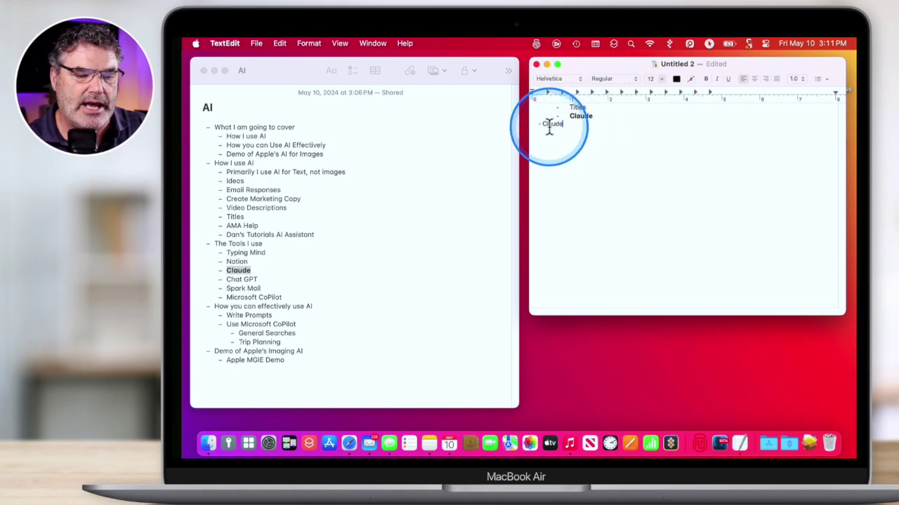